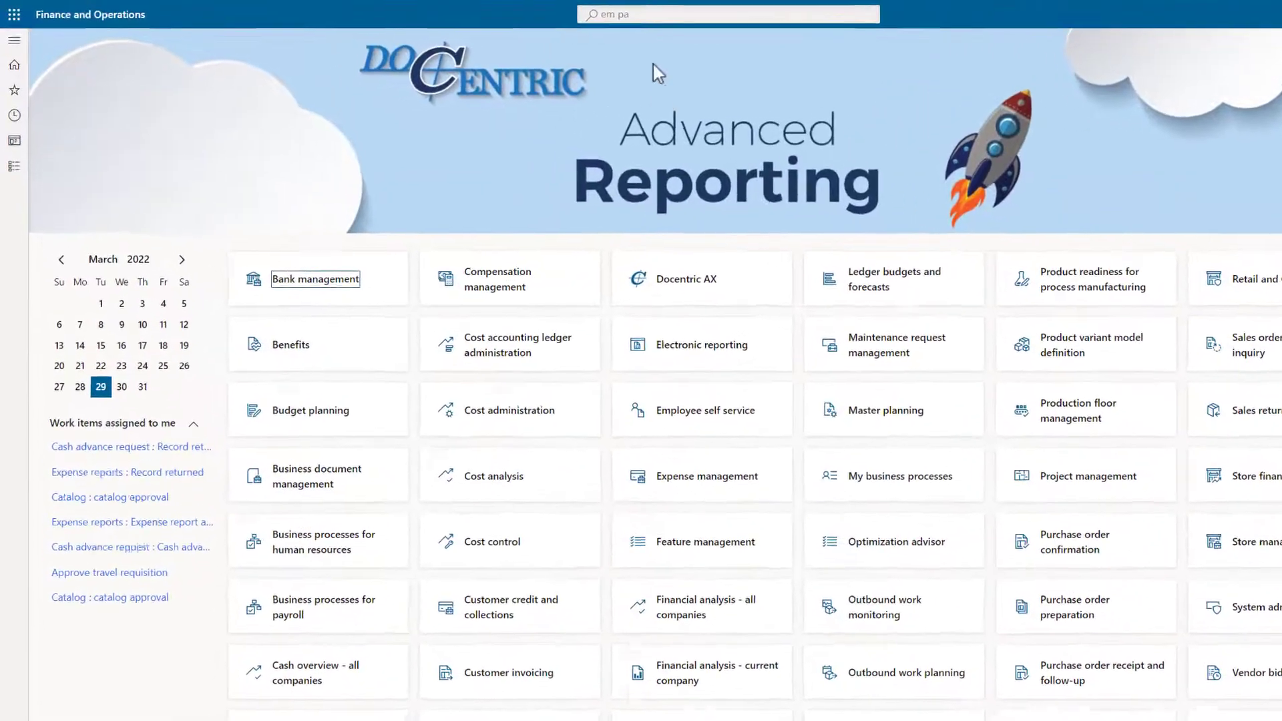
Open Email parameters via 'em pa', check the Batch email provider options unchanged, and view SMTP settings
left_click(738, 17)
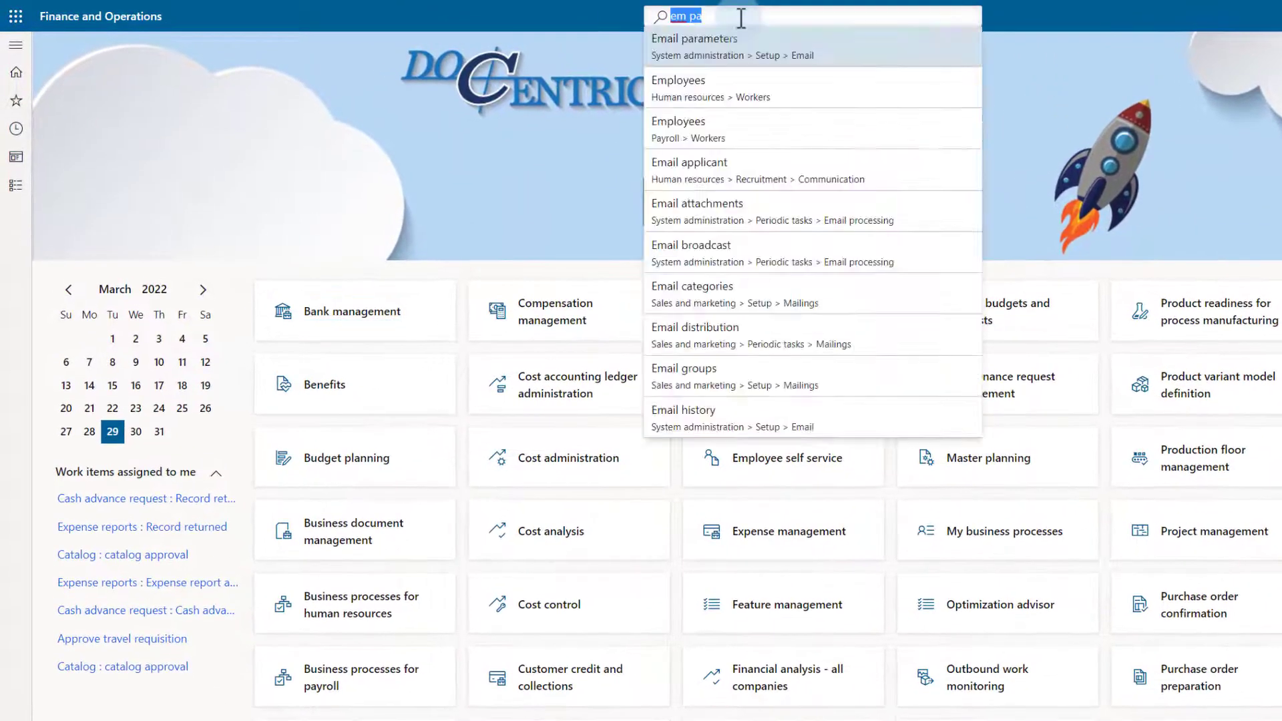
left_click(738, 54)
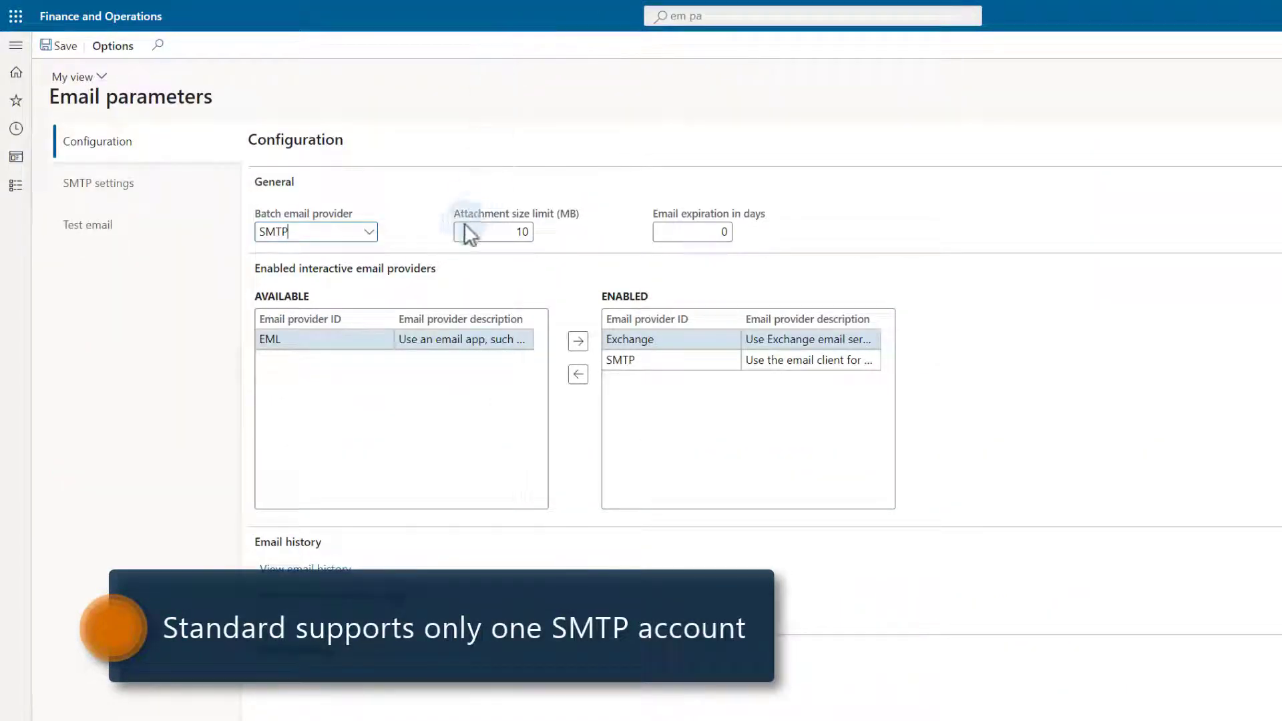
left_click(369, 234)
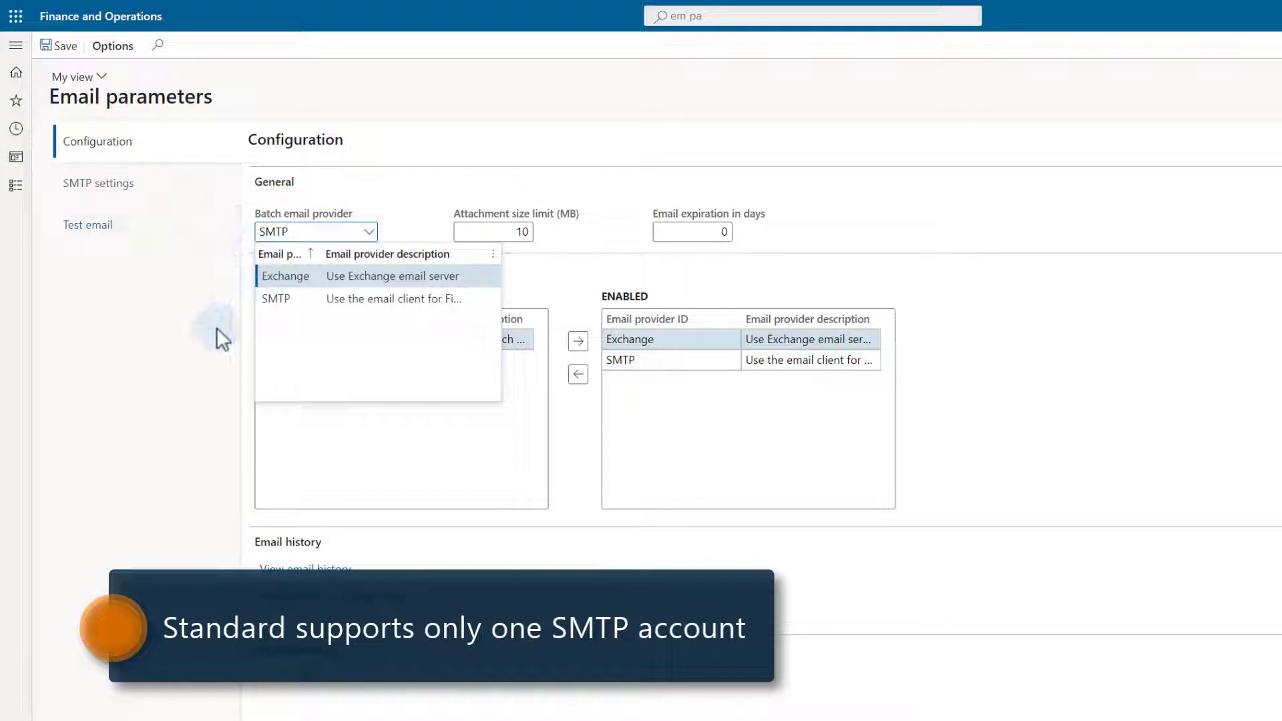
left_click(196, 318)
left_click(97, 185)
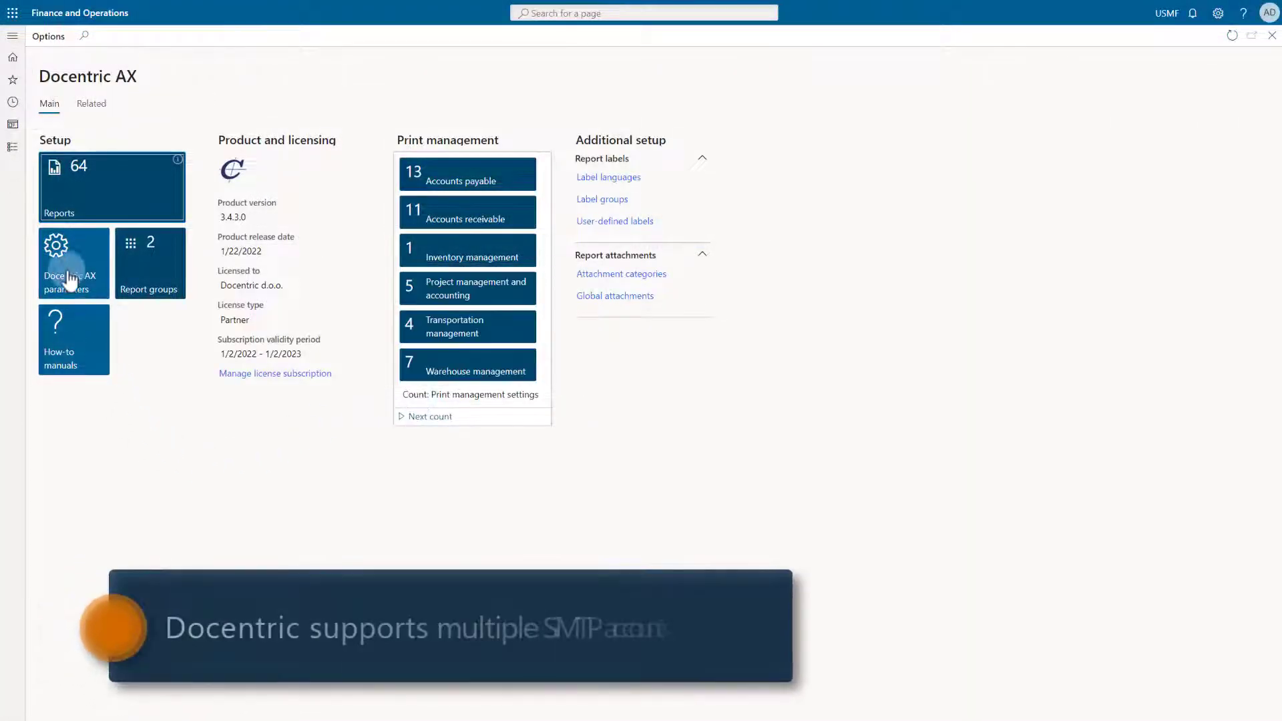
Open Docentric AX parameters at the Emailing sending settings
left_click(69, 279)
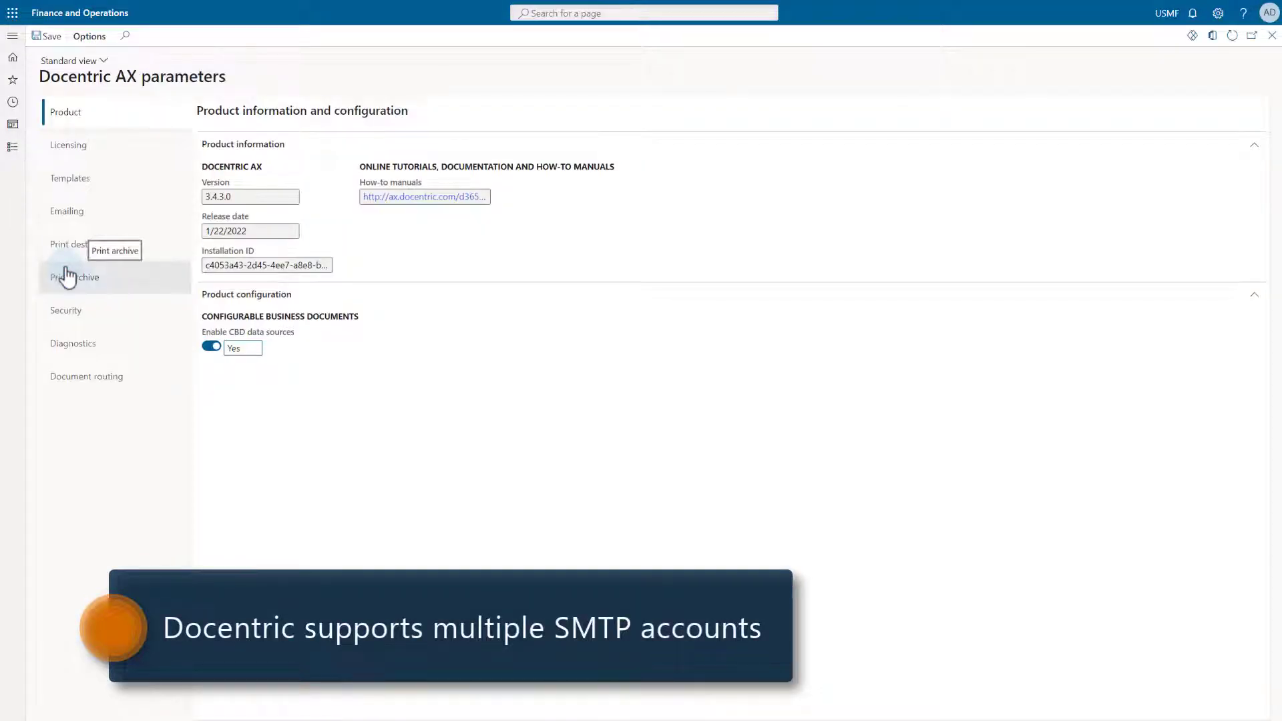
left_click(64, 219)
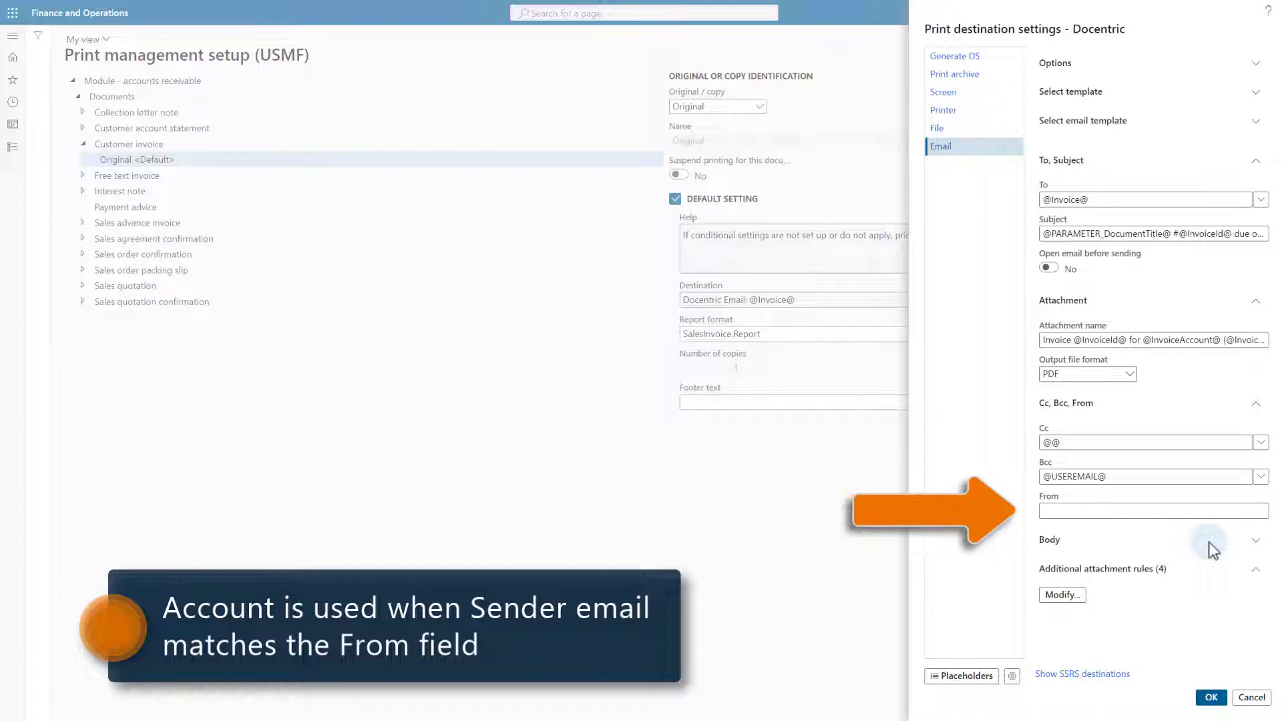
Compare the standard SSRS Email destination fields, then switch back to Docentric destinations
left_click(1099, 676)
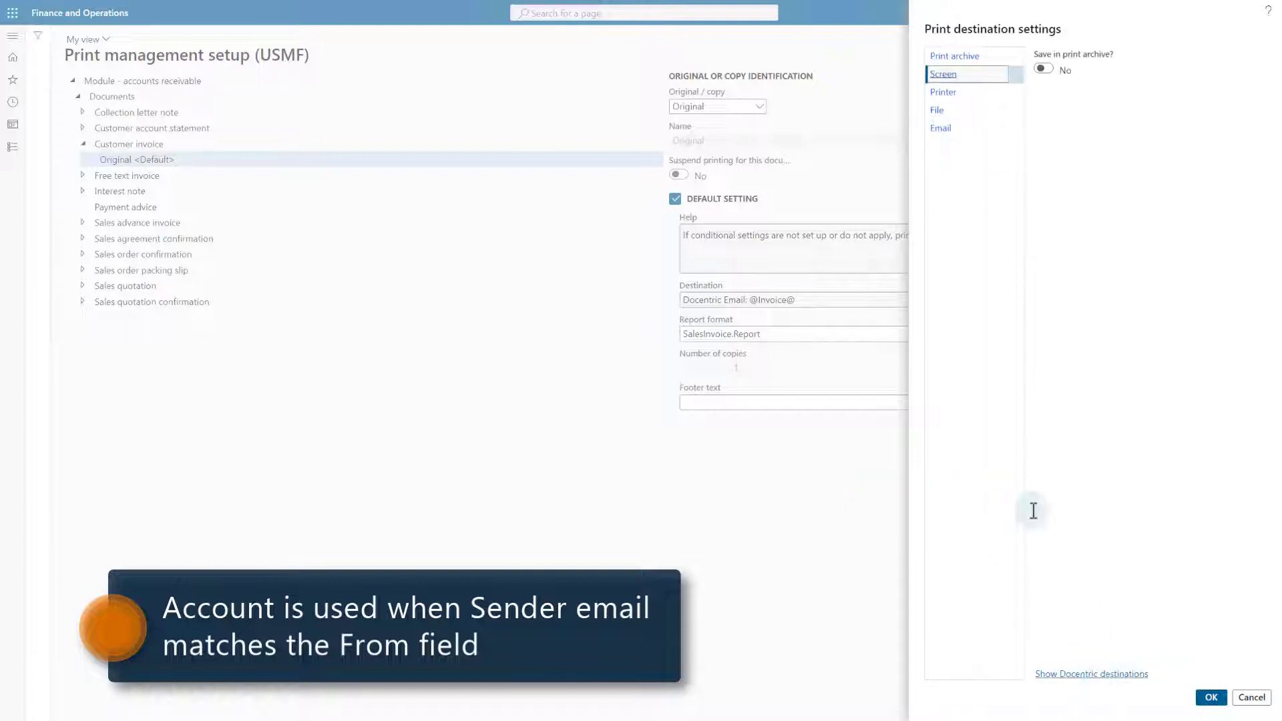
left_click(942, 130)
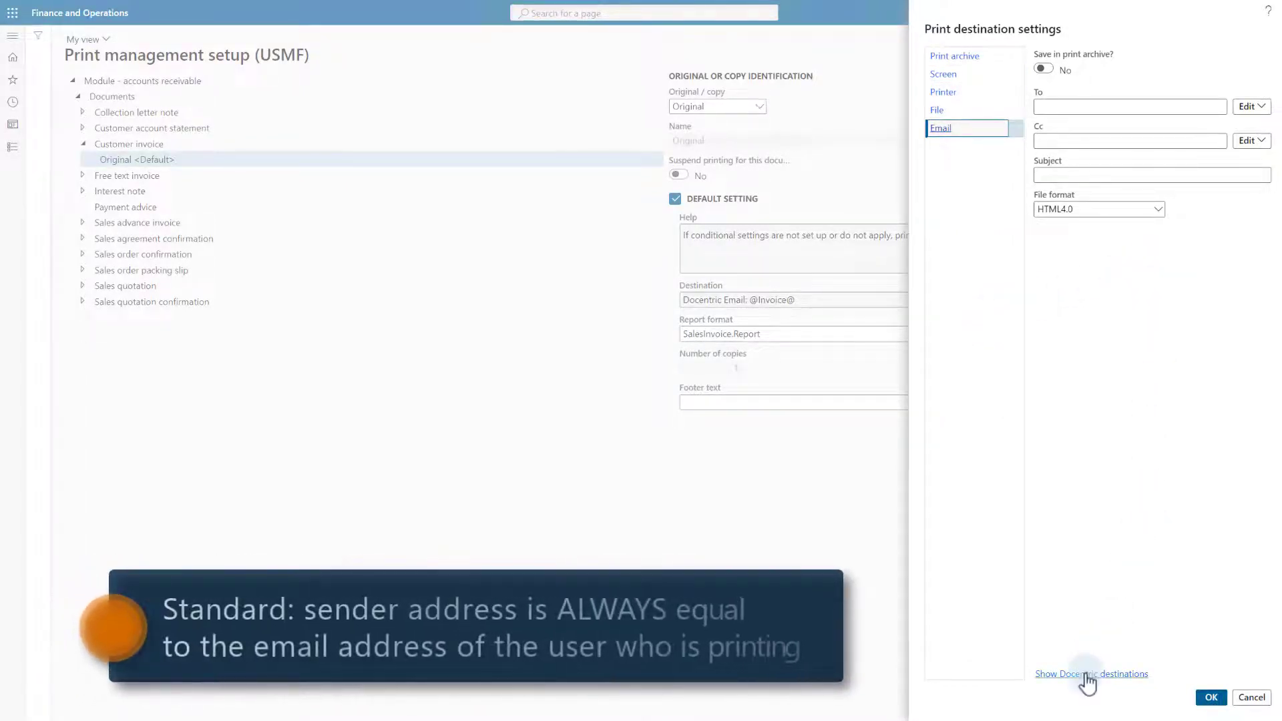
left_click(1086, 676)
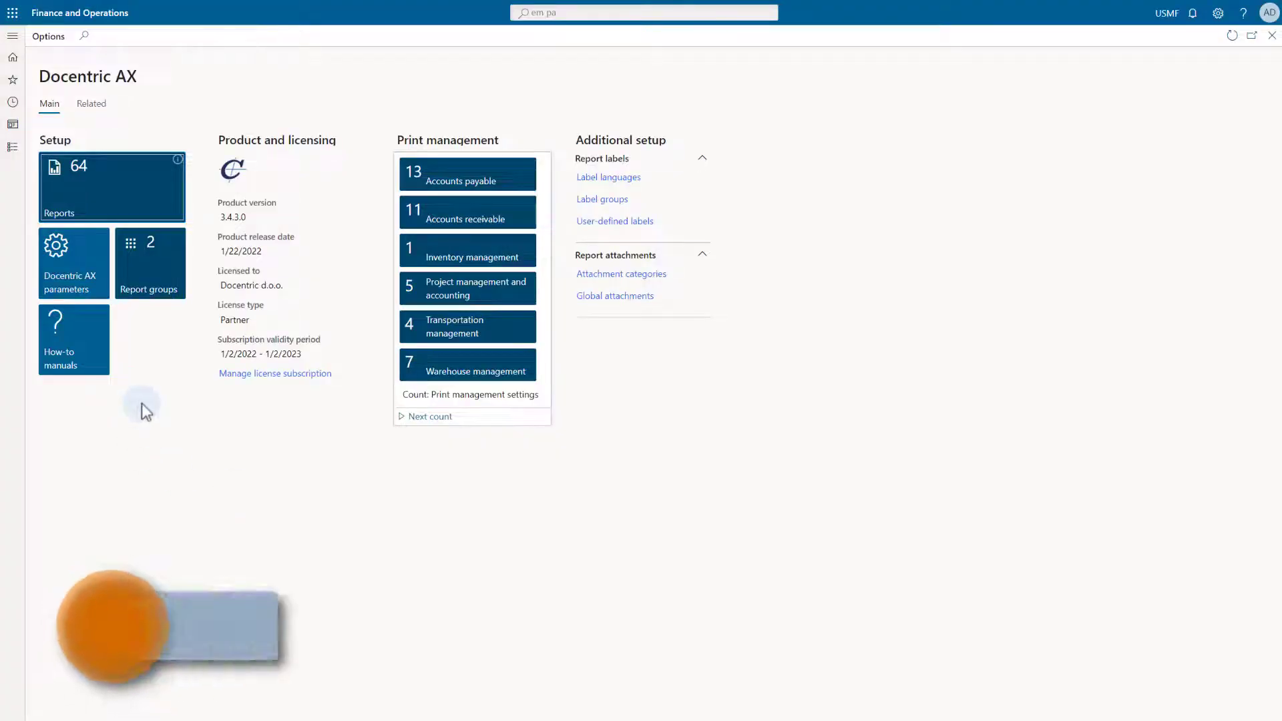
From Docentric AX parameters > Emailing, open Email parameters and set Batch email provider to SMTP
left_click(72, 267)
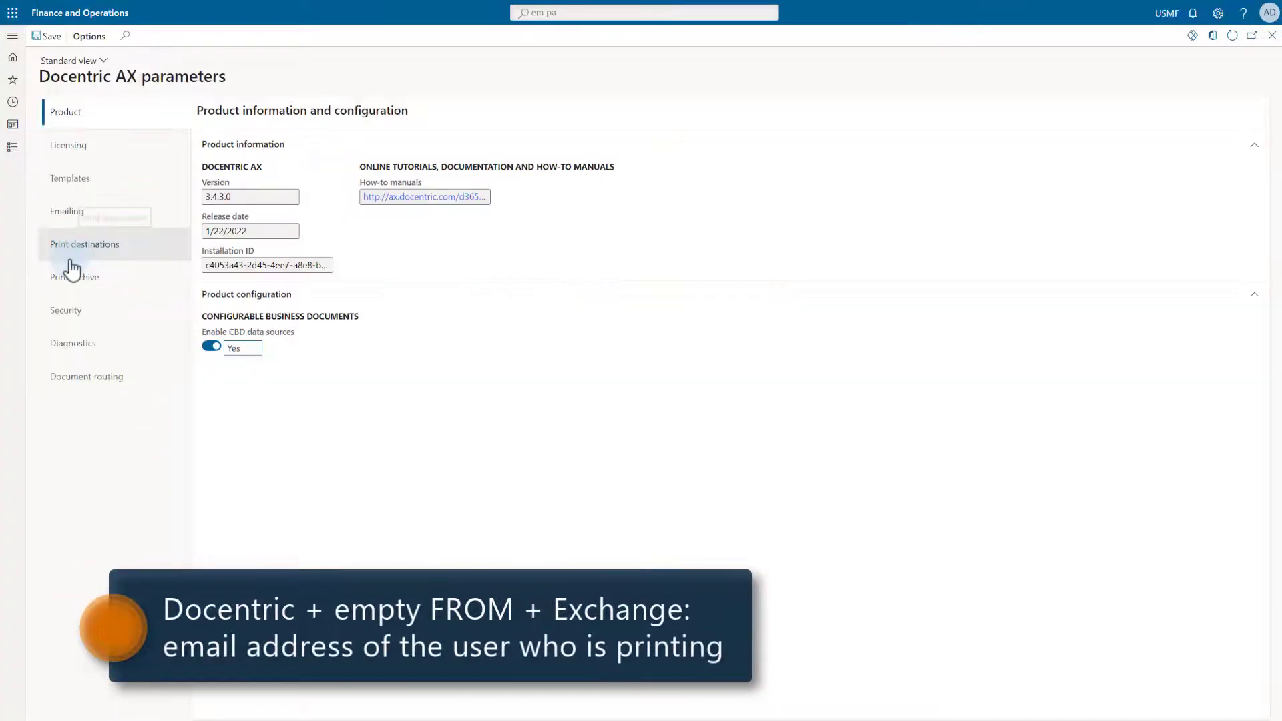
left_click(62, 217)
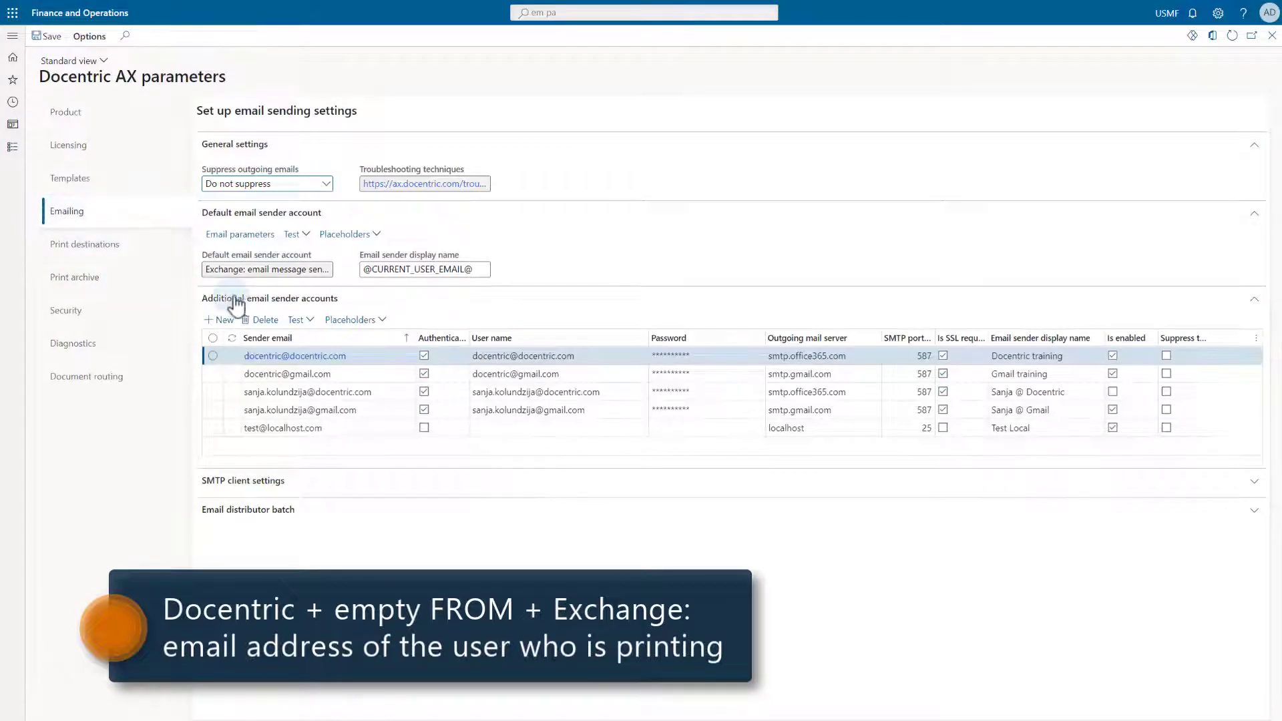
mouse_move(269, 272)
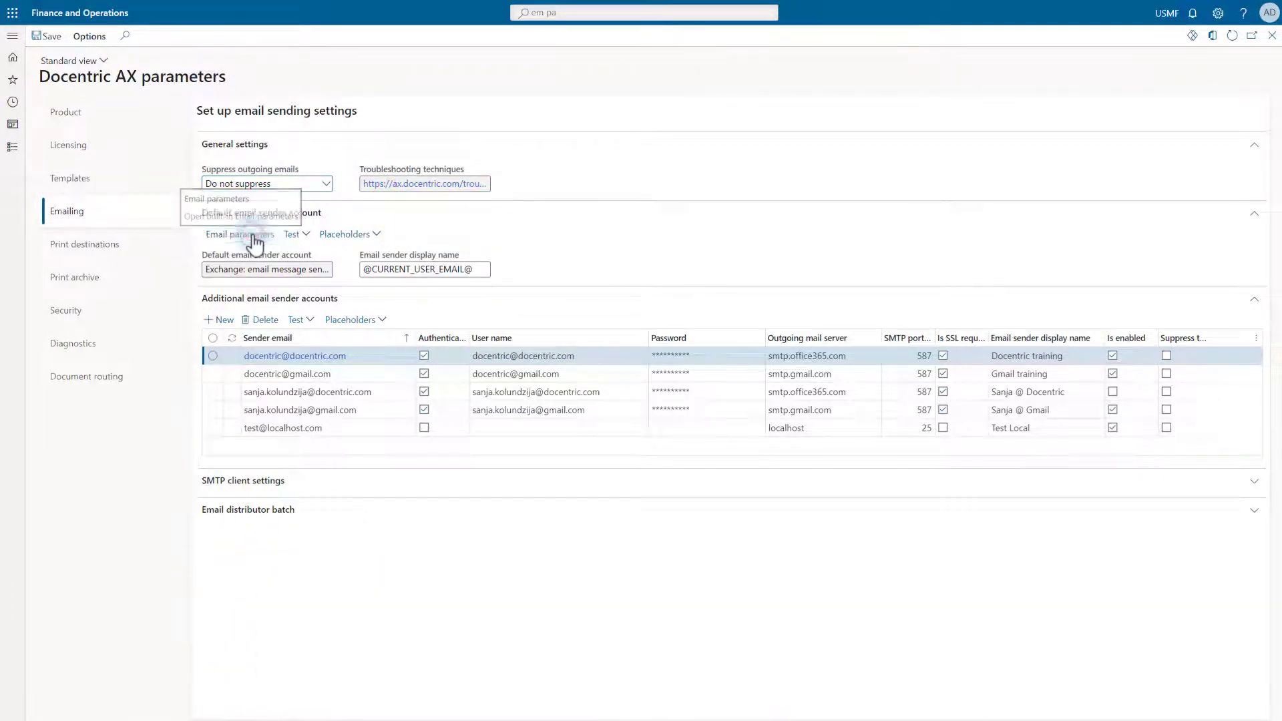
left_click(254, 235)
left_click(292, 184)
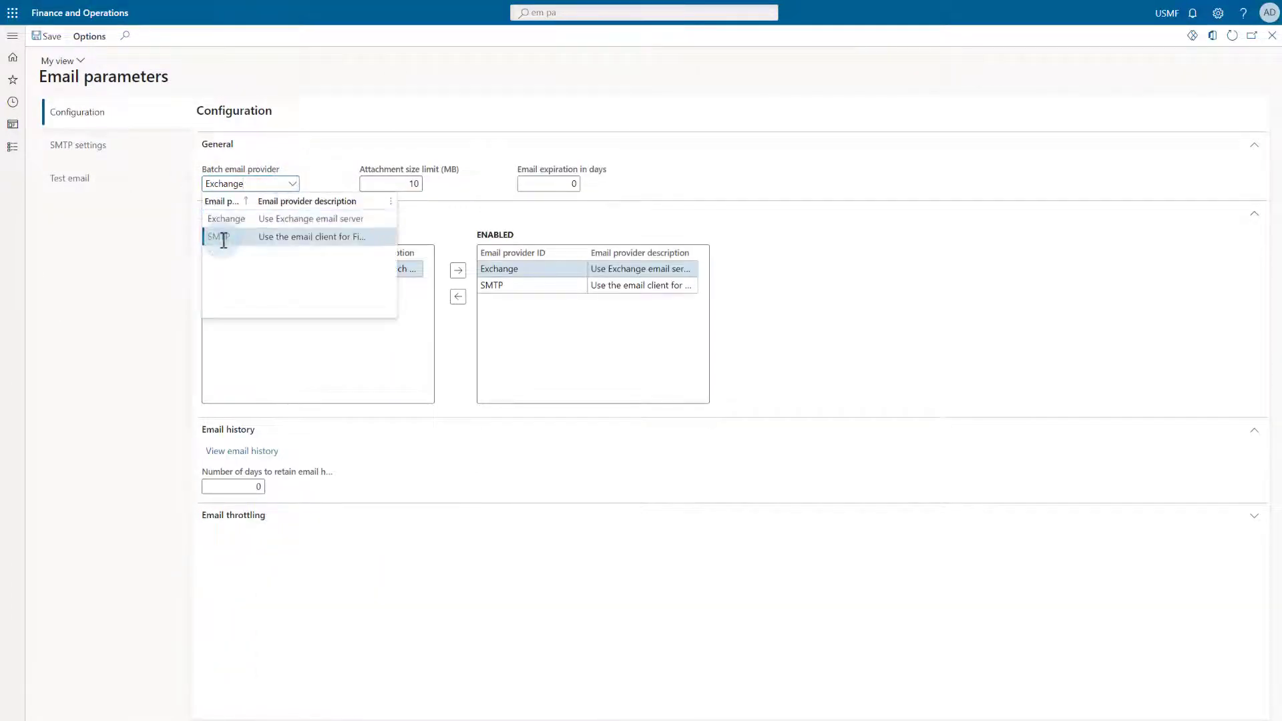
left_click(224, 237)
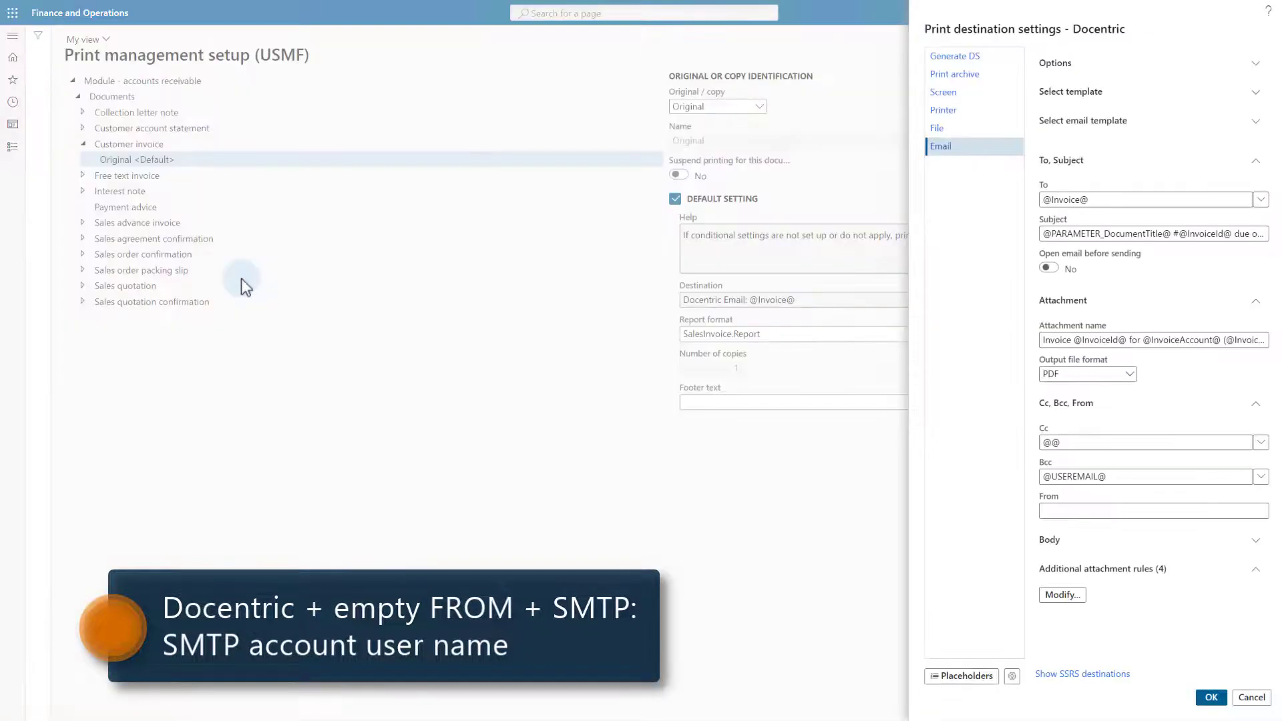
Enter the additional sender account's e-mail address in the invoice email's From field
left_click(1080, 511)
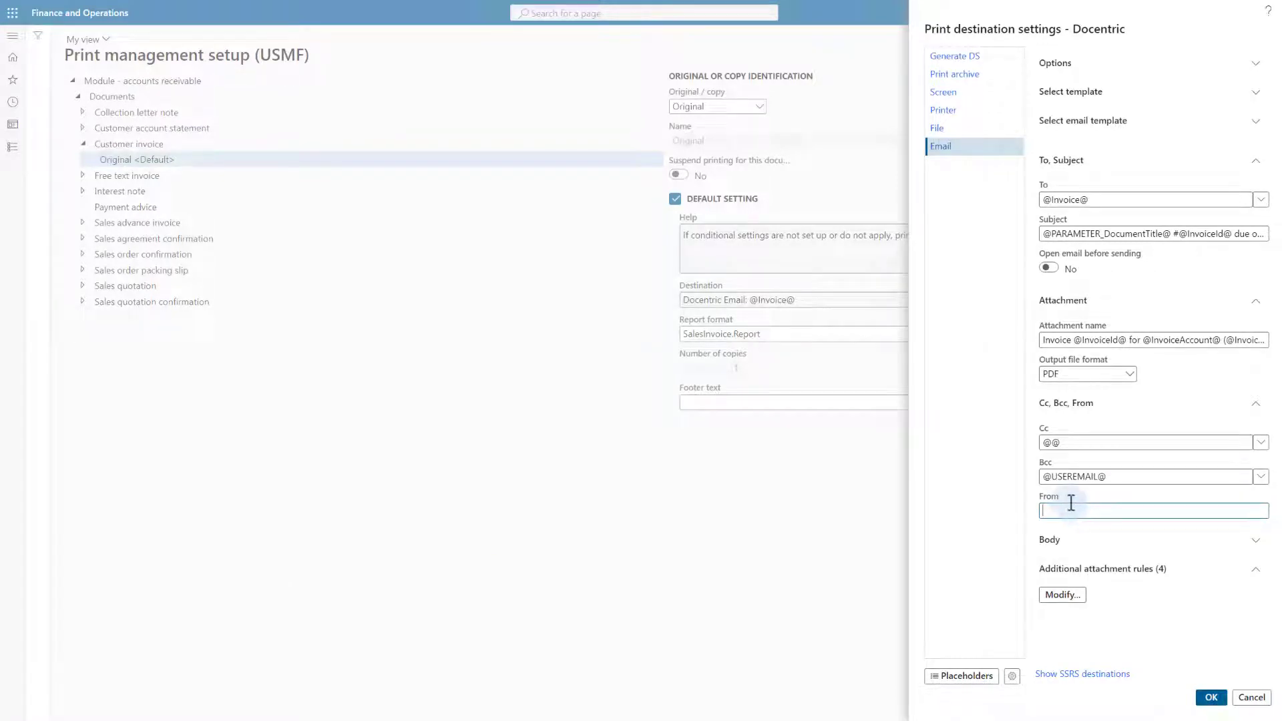
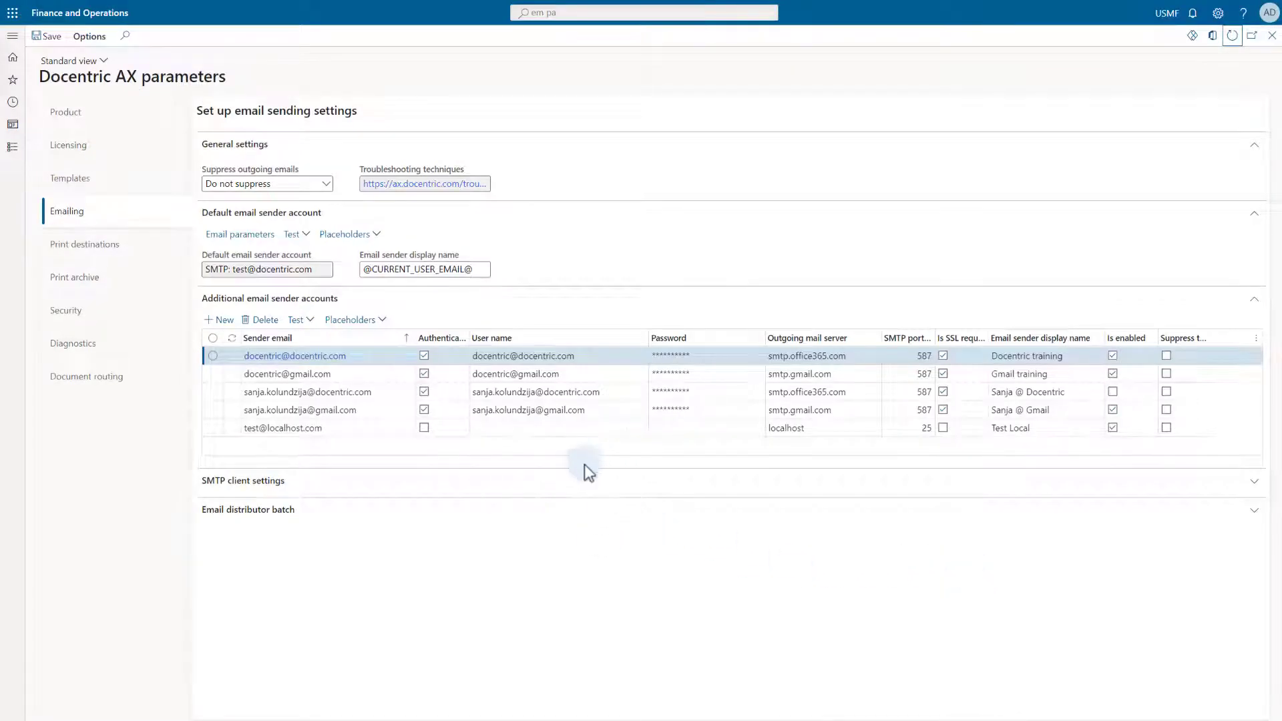
left_click(213, 356)
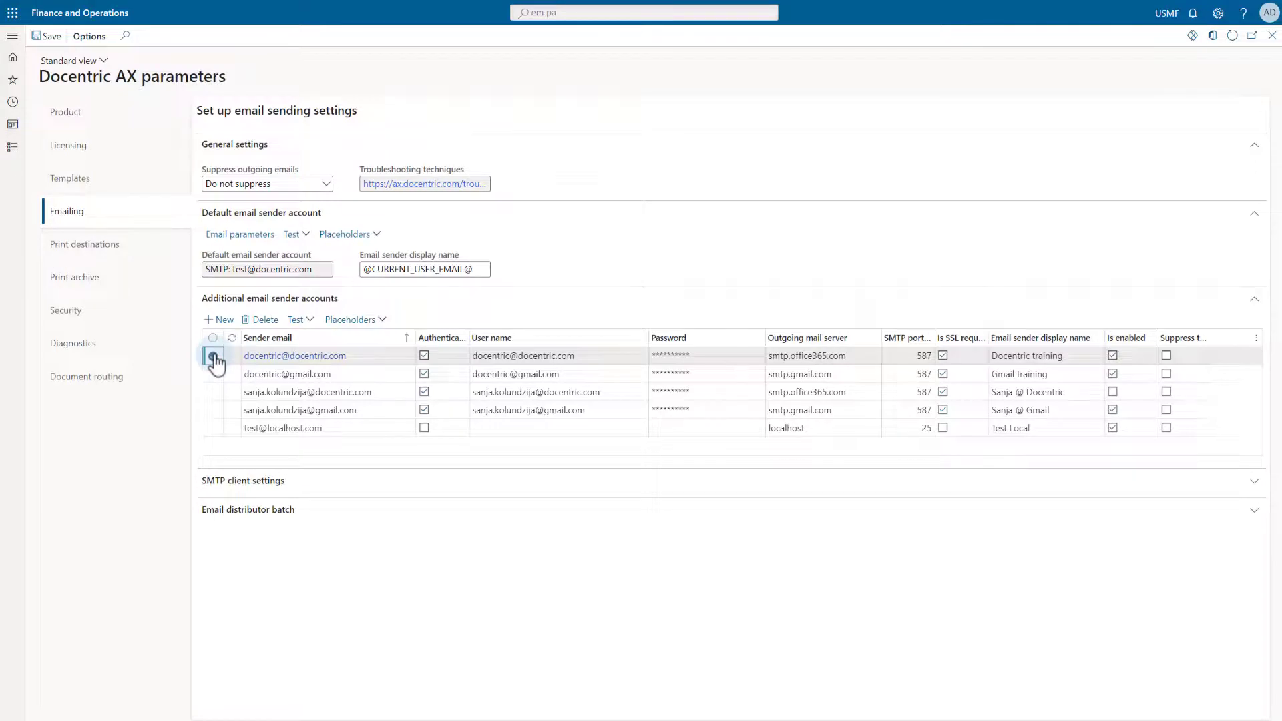
left_click(214, 357)
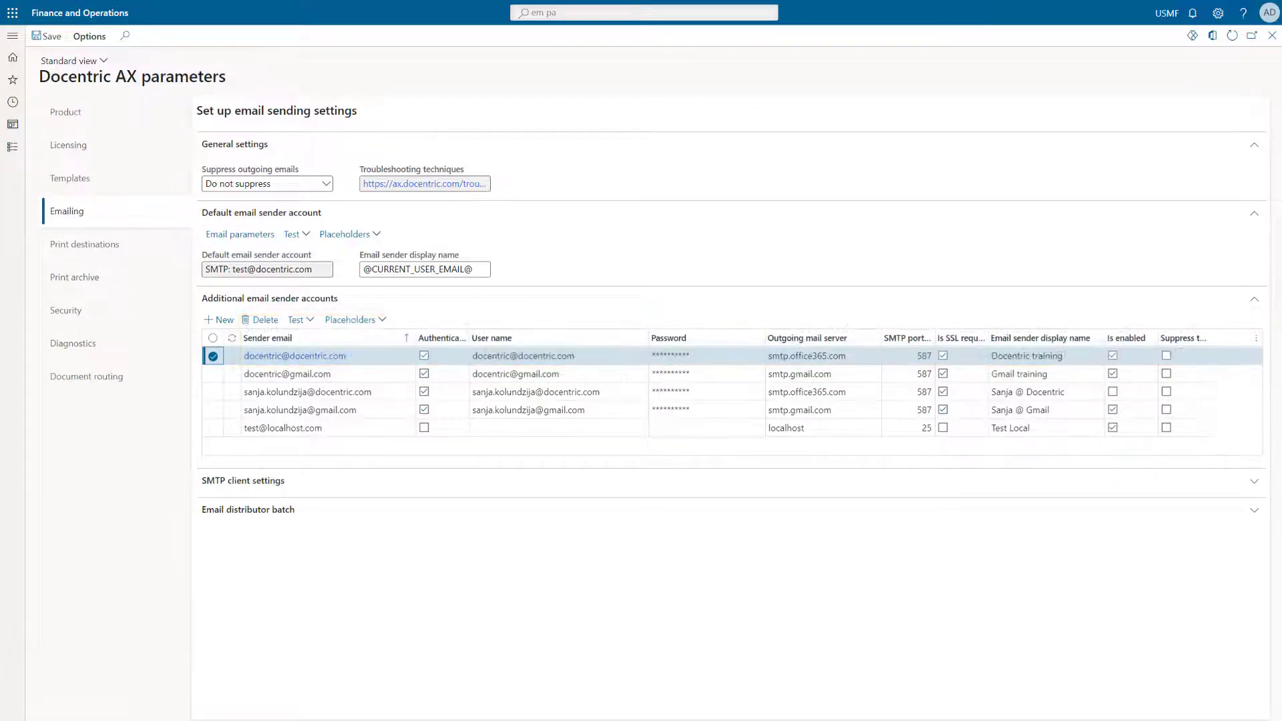
Search the Docentric website for 'sendgrid' and open 'Send emails from D365FO using SendGrid'
left_click(60, 116)
left_click(414, 196)
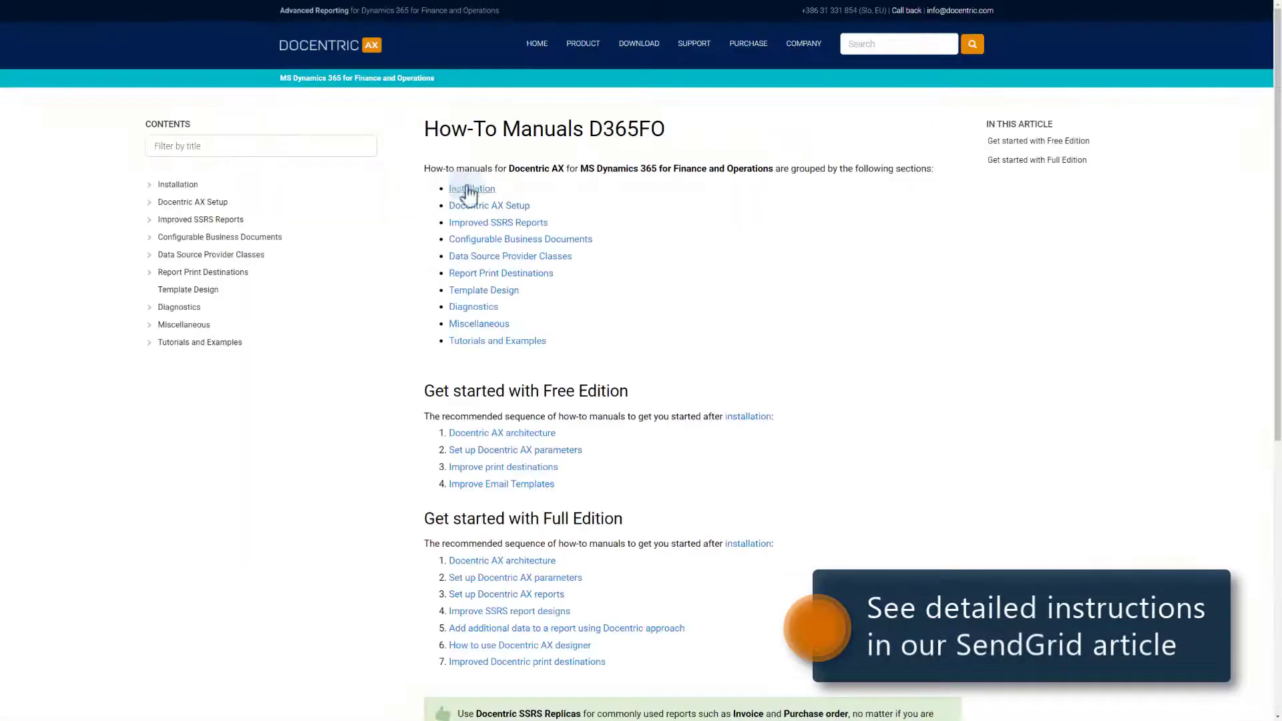
left_click(895, 46)
type("sendgrid")
key("Return")
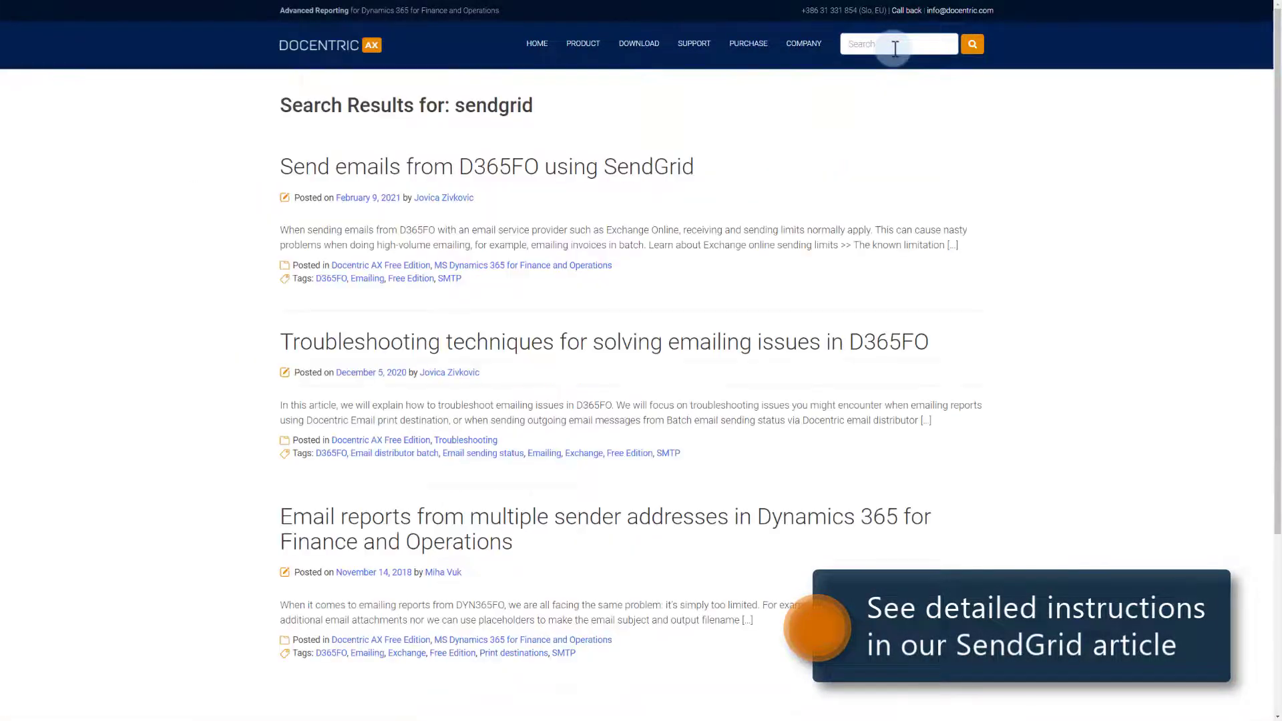
left_click(532, 168)
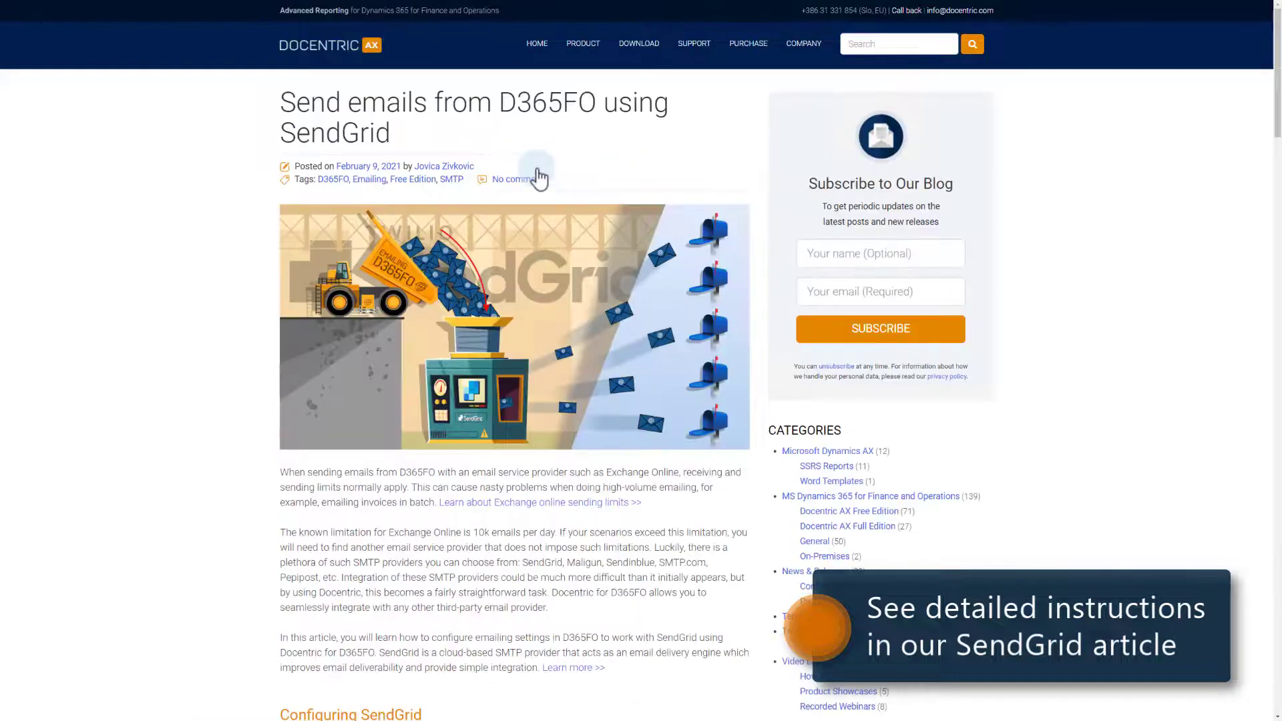
Review the article's enlarged screenshots of sender accounts, print management setup and the received invoice email
scroll(234, 437, "down", 15)
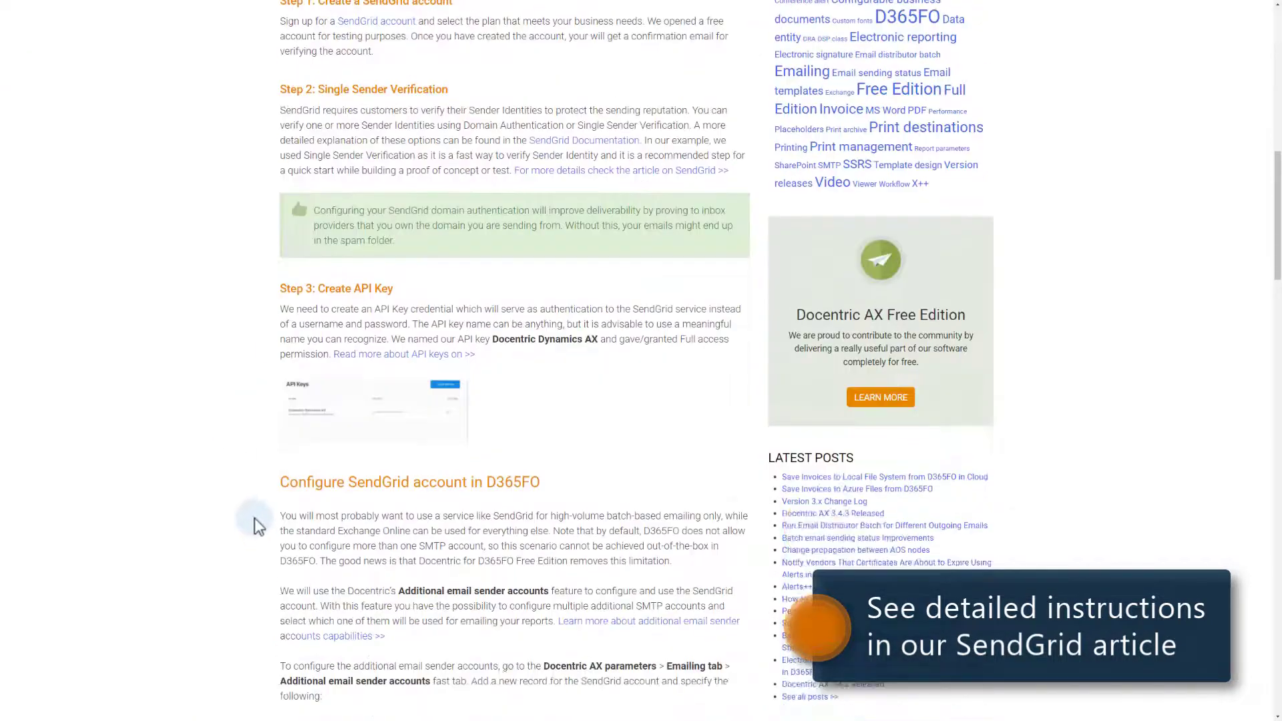
scroll(227, 351, "down", 7)
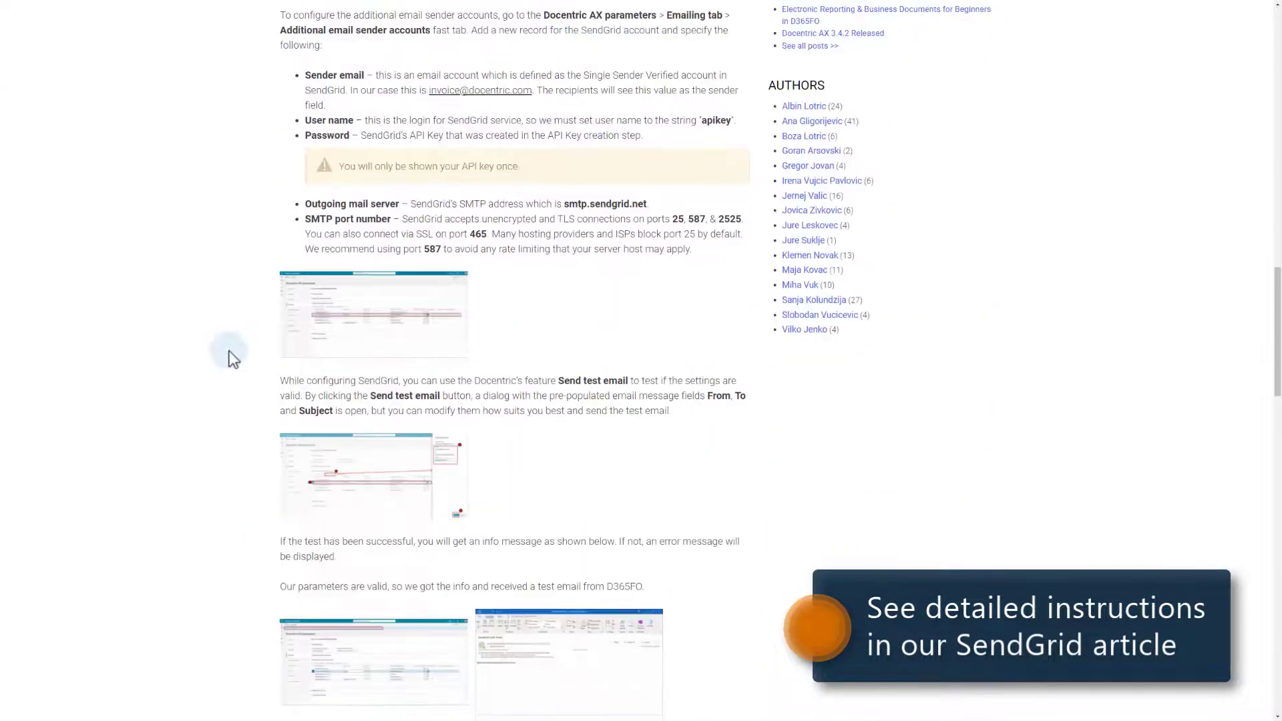
left_click(391, 621)
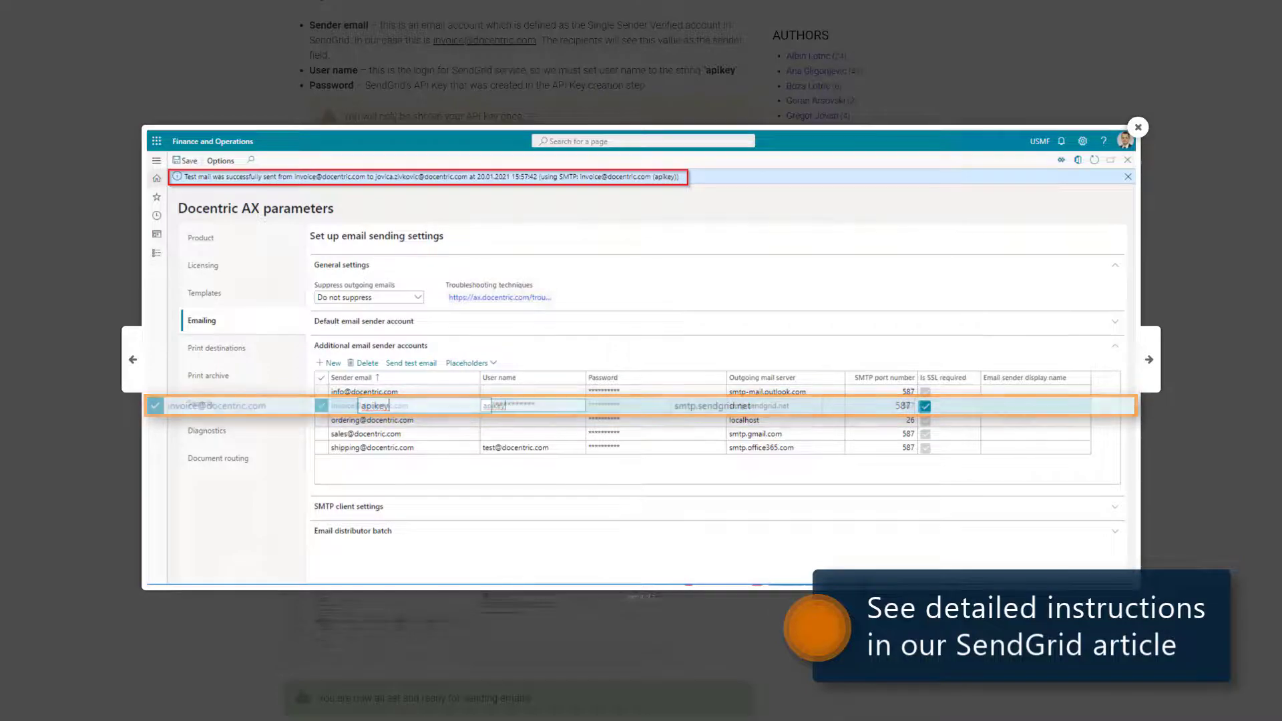
left_click(1189, 478)
scroll(928, 525, "down", 7)
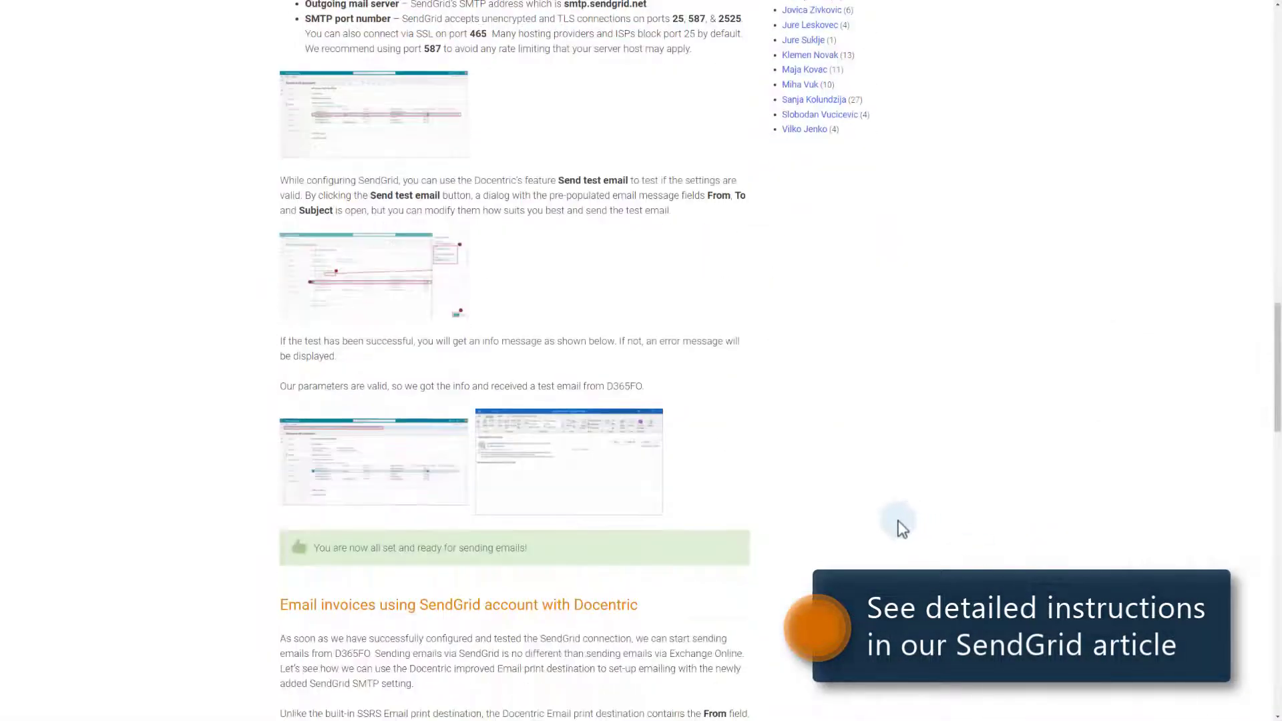
scroll(897, 519, "down", 5)
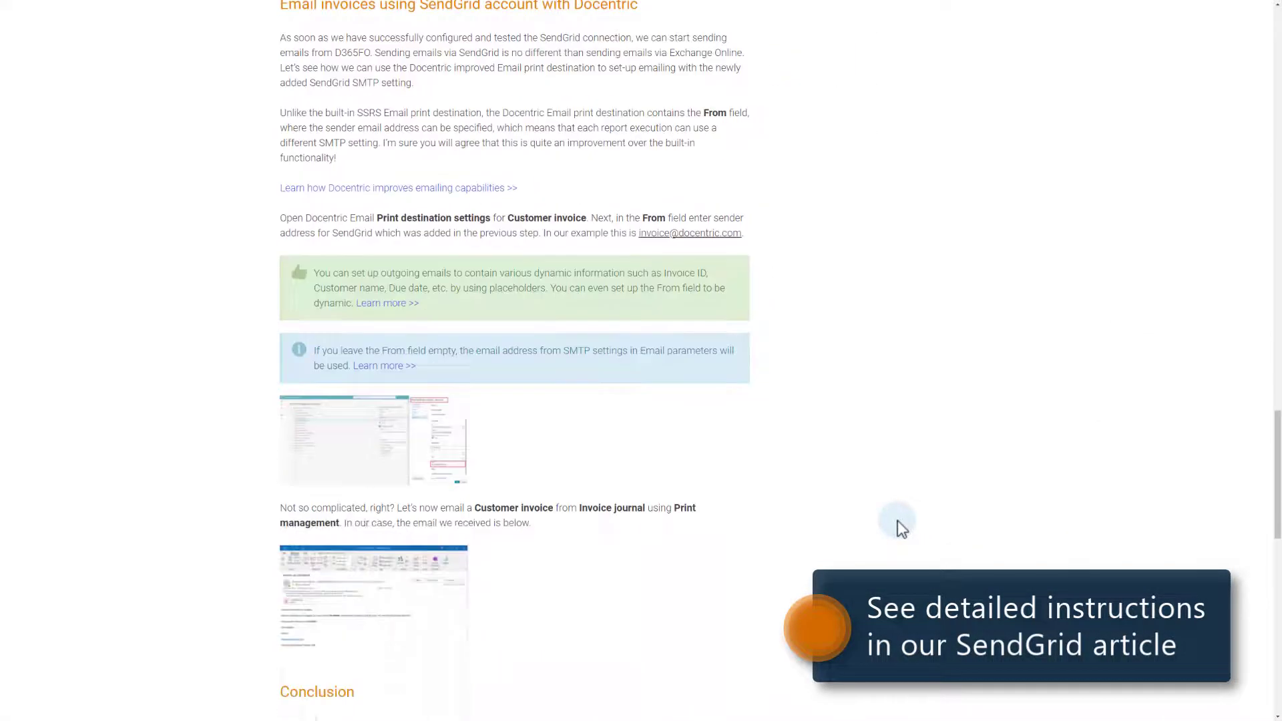
left_click(419, 406)
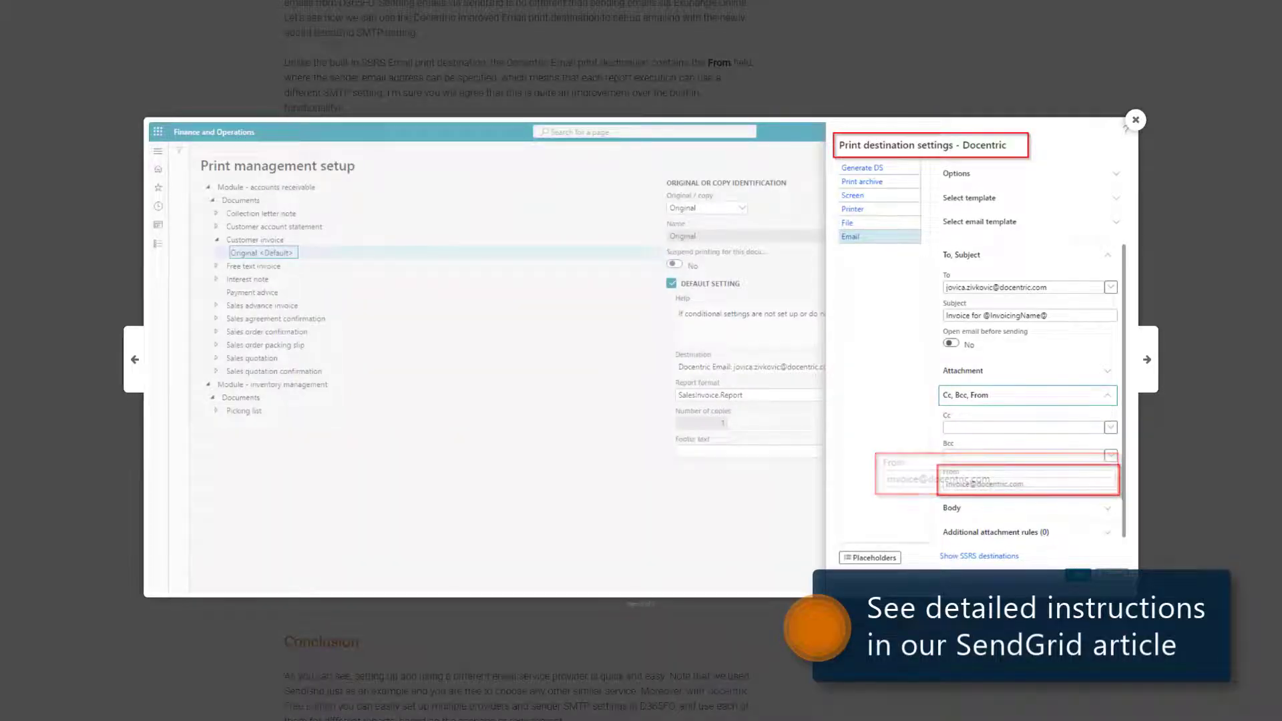
left_click(1225, 497)
left_click(374, 570)
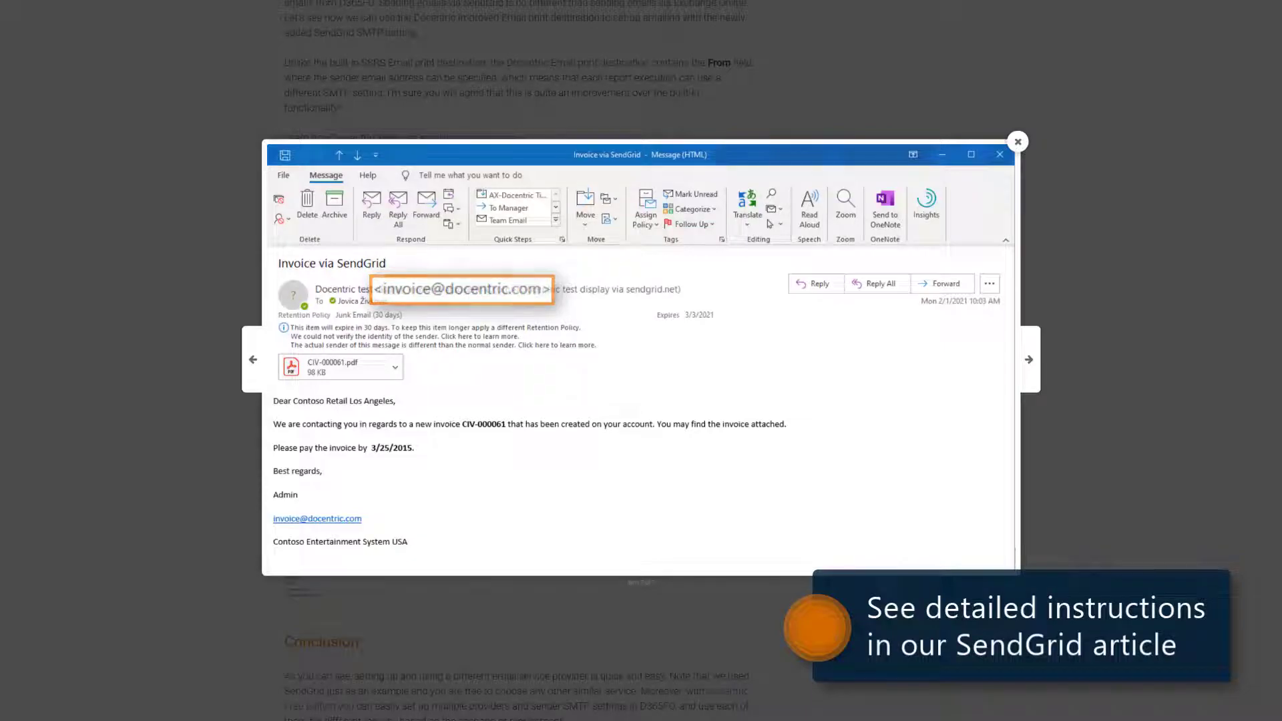
key("Escape")
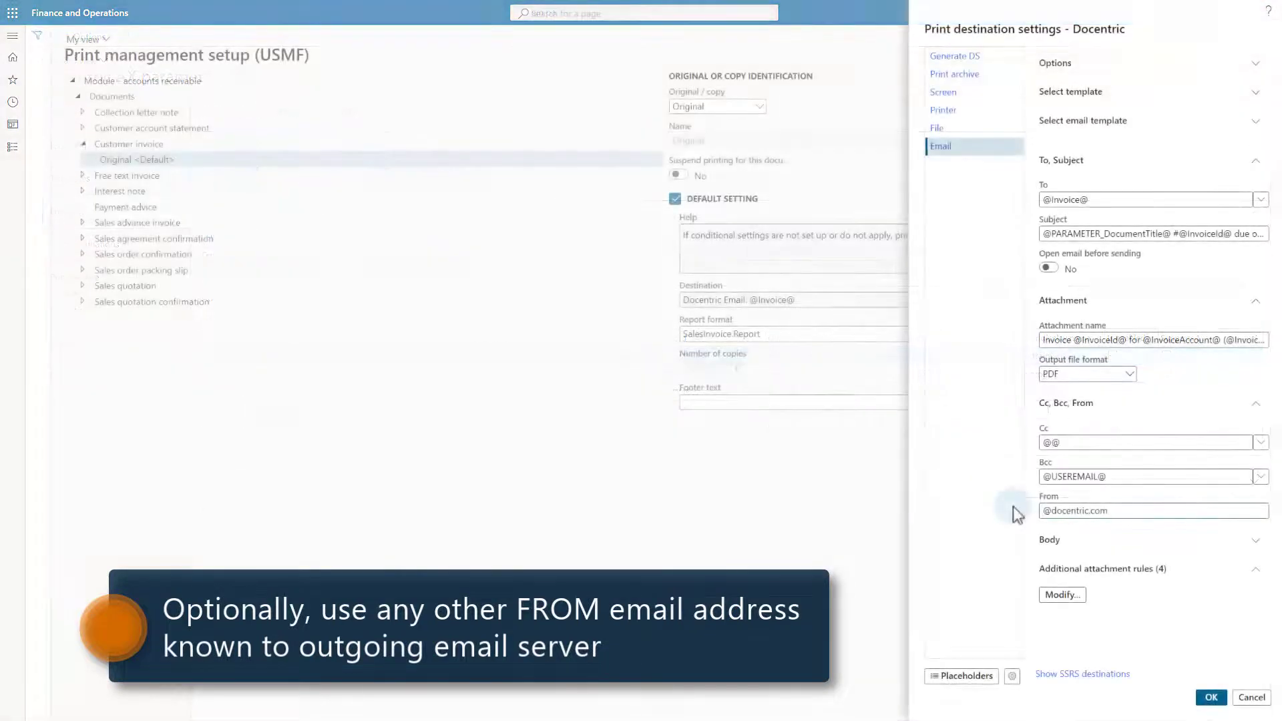
Finish typing the accounting sender address in the customer invoice's Docentric email From field
type("cc")
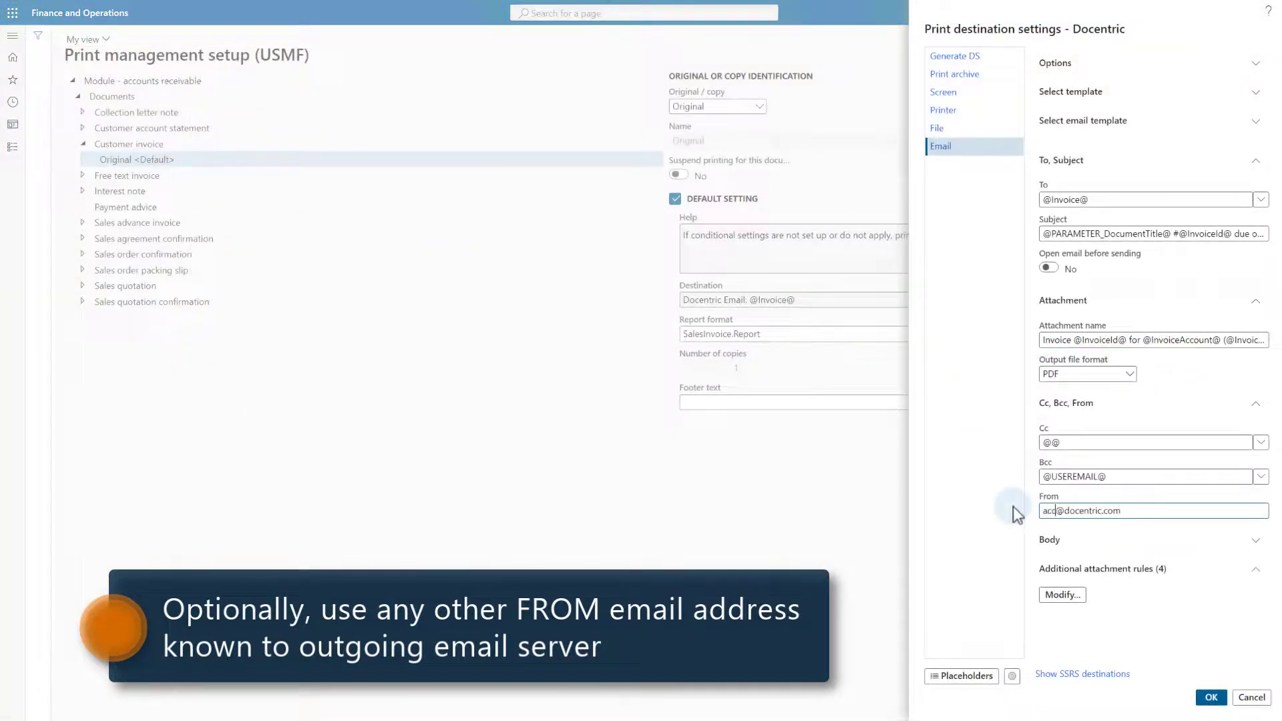
type("ounting")
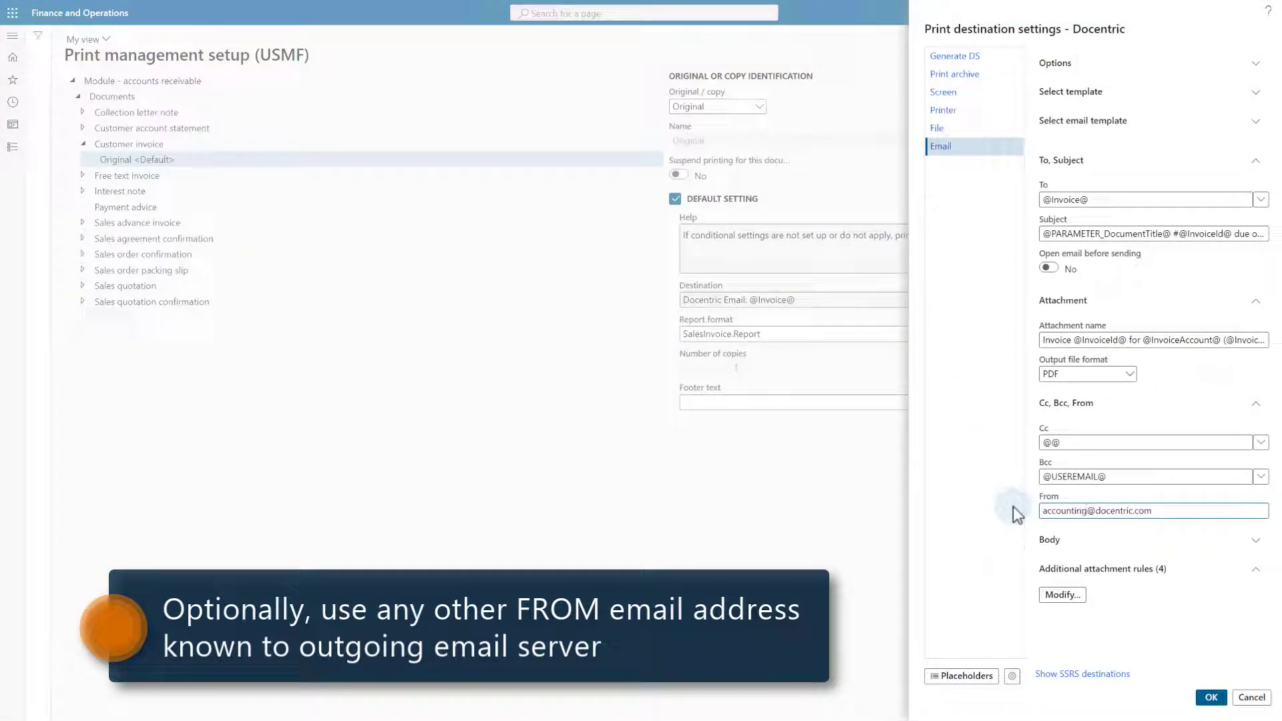